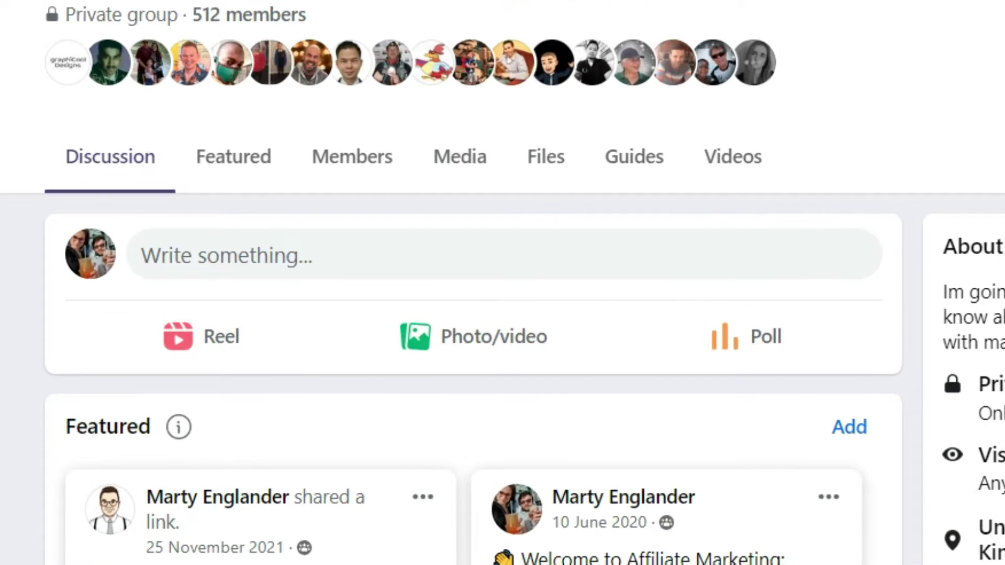
pyautogui.scroll(-2, 658, 93)
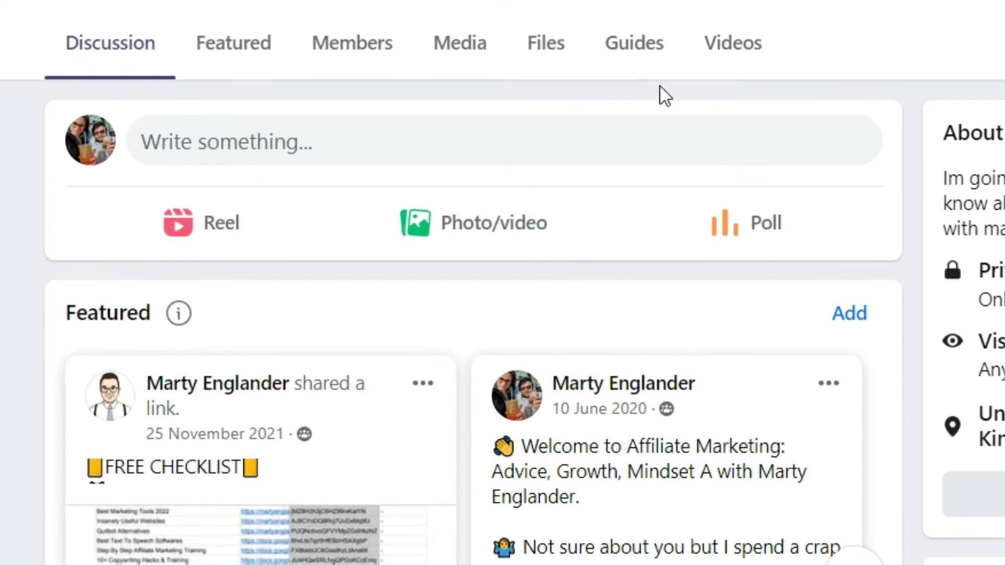
# Step: Start a new group post and bring up Jasper's command bar inside it
pyautogui.click(348, 161)
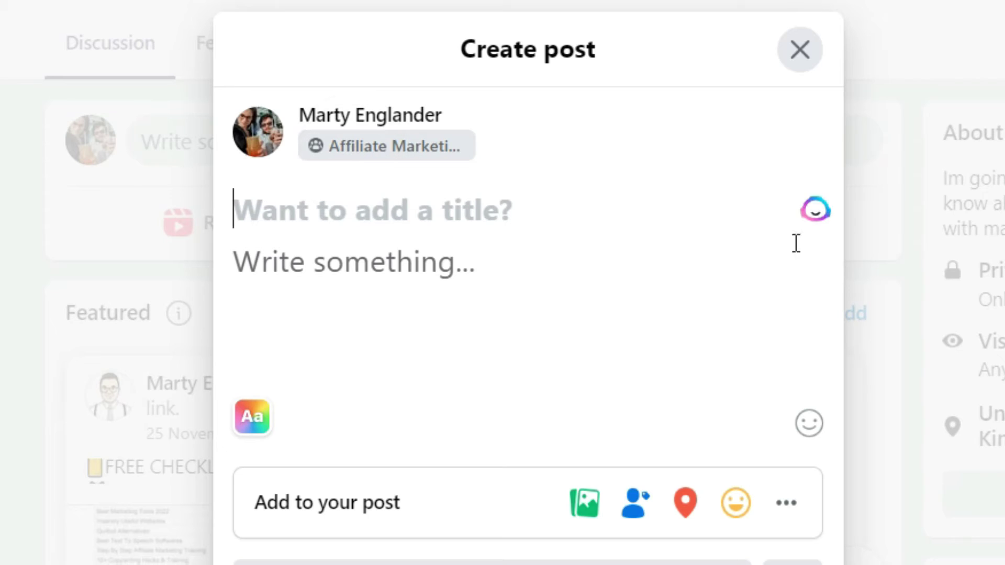
pyautogui.click(817, 221)
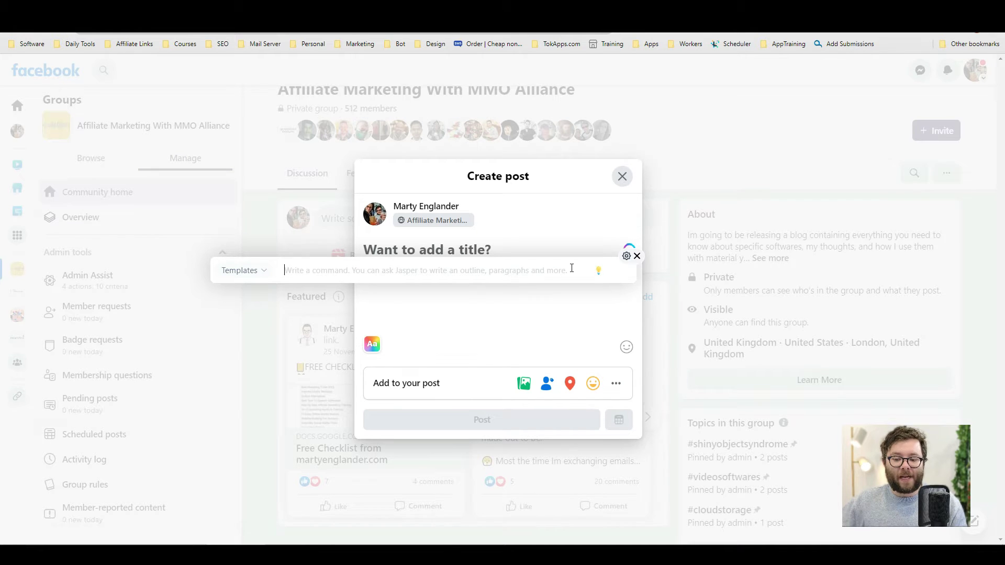
# Step: Have Jasper write a motivational success quote, yielding Churchill's 'success is not final, failure is not fatal' line
pyautogui.click(239, 270)
pyautogui.scroll(-2, 260, 357)
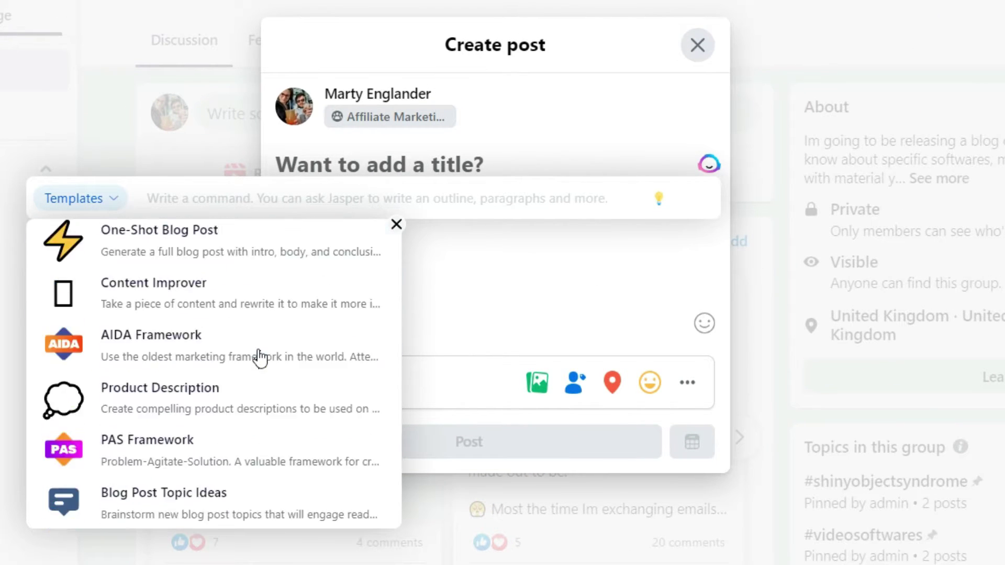
pyautogui.scroll(-1, 260, 357)
pyautogui.scroll(2, 236, 361)
pyautogui.scroll(2, 218, 364)
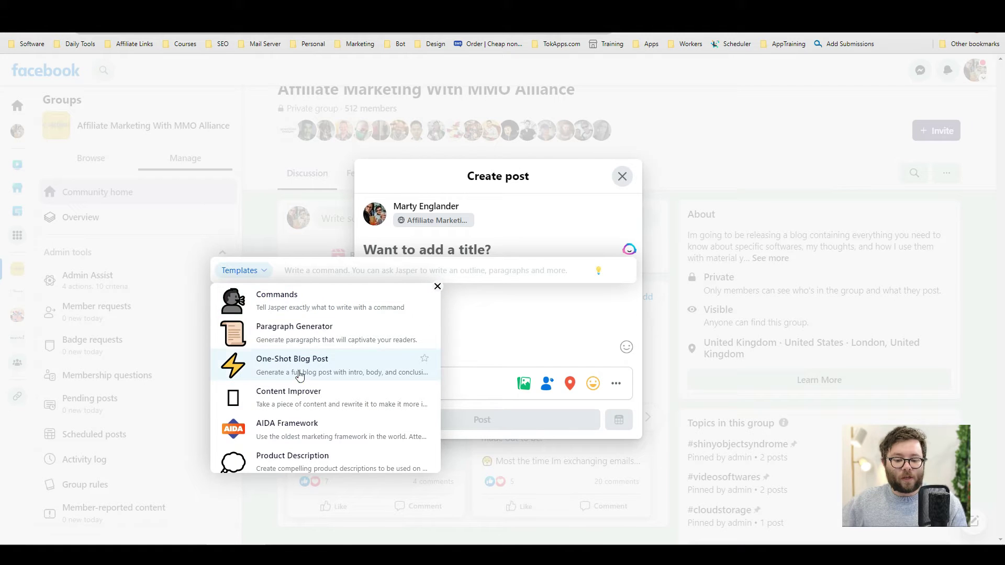
pyautogui.scroll(-1, 348, 360)
pyautogui.click(330, 275)
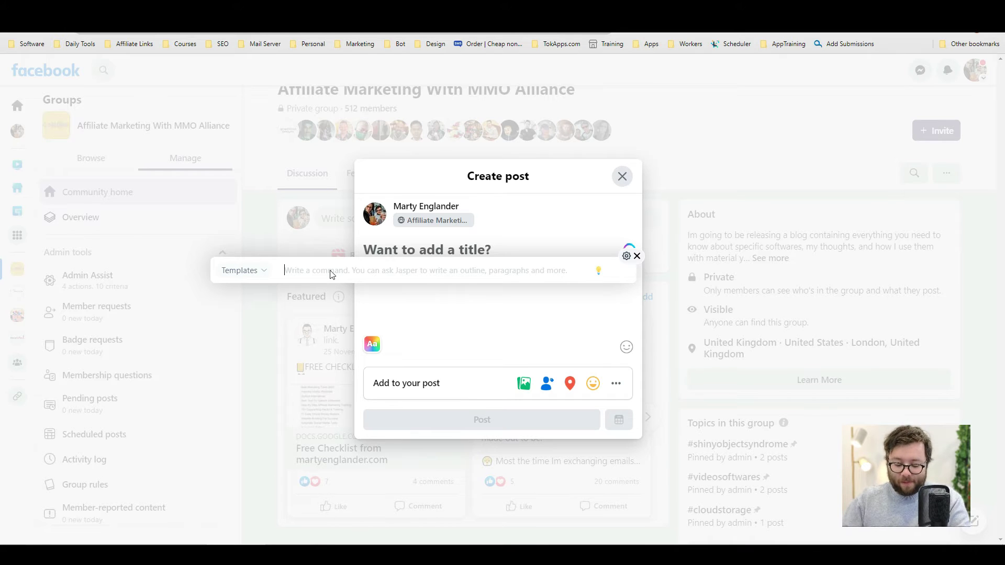
pyautogui.write('write a mo')
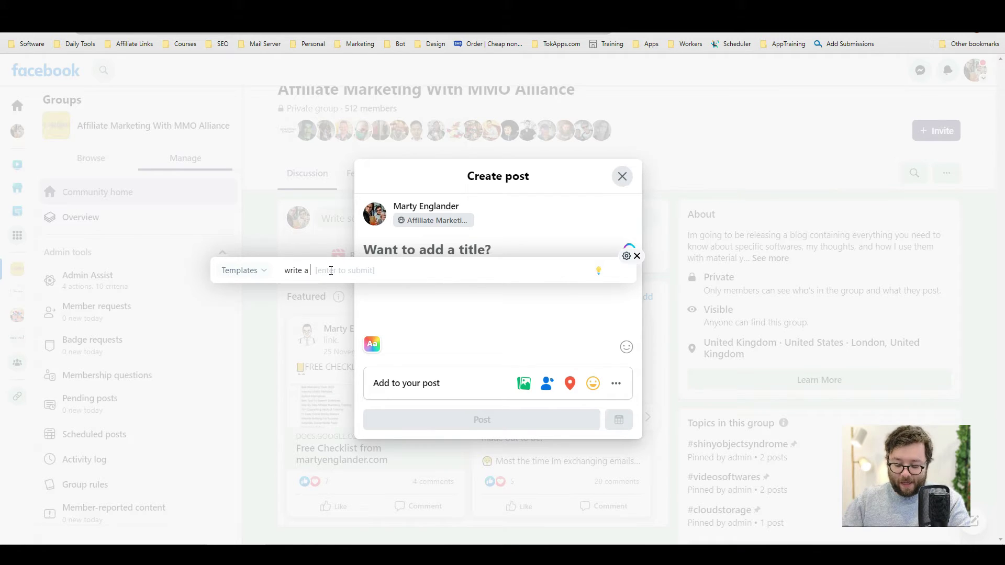
pyautogui.write('tivational quote')
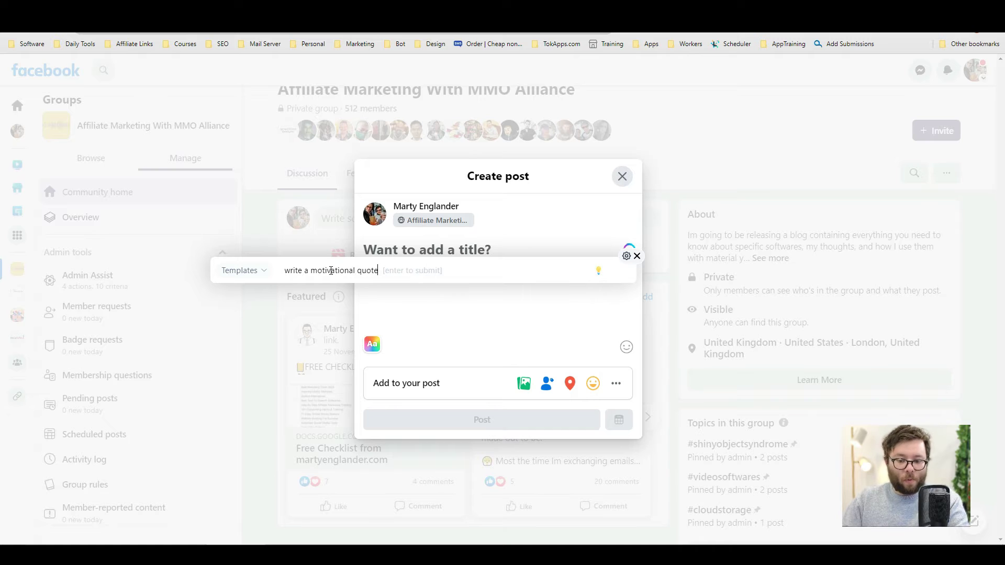
pyautogui.write(' about succ')
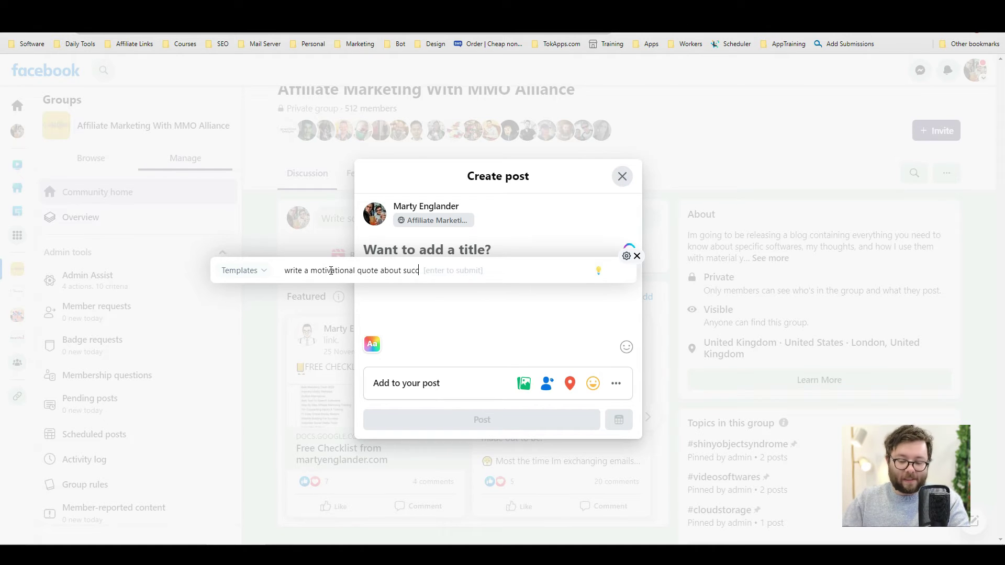
pyautogui.write('ess')
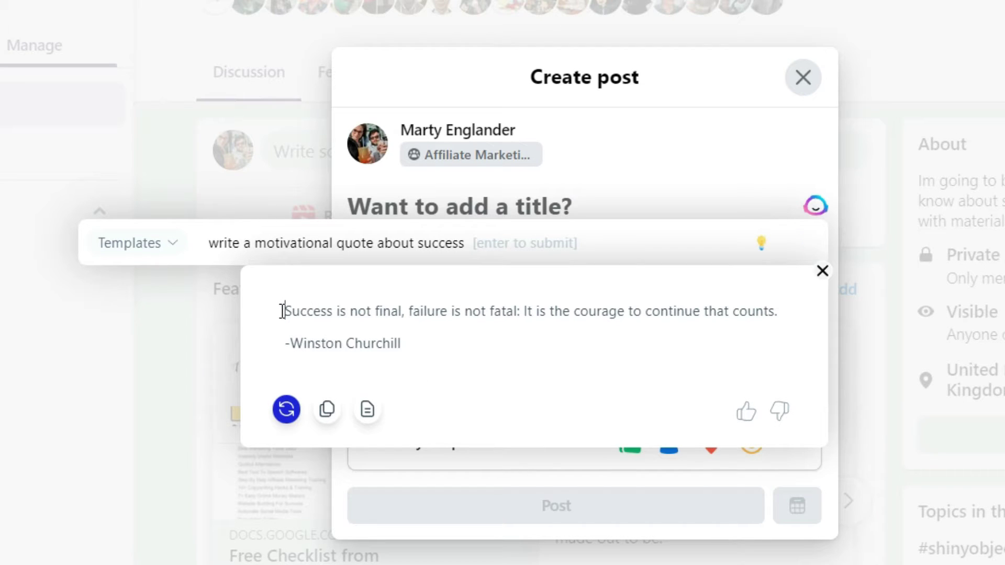
pyautogui.moveTo(282, 311); pyautogui.dragTo(438, 346)
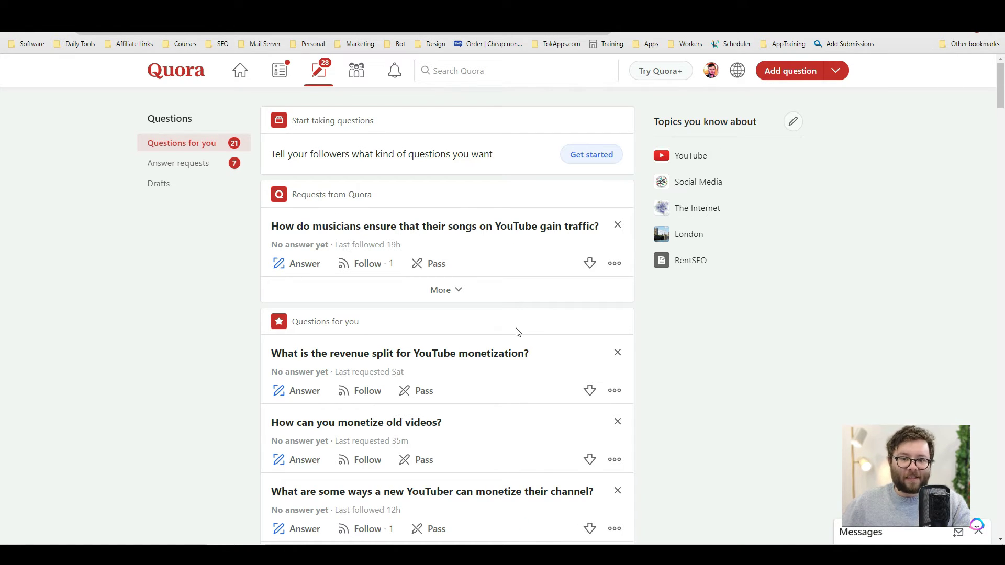
# Step: Begin answering the musicians-on-YouTube question and choose Jasper's One-Shot Blog Post template
pyautogui.click(298, 266)
pyautogui.hotkey('ctrl', 'j')
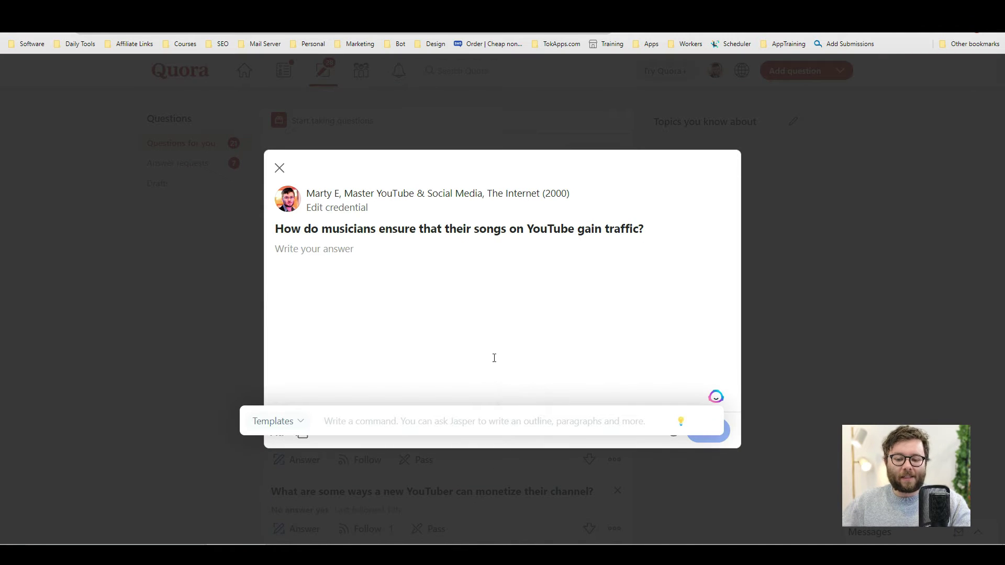
pyautogui.click(276, 420)
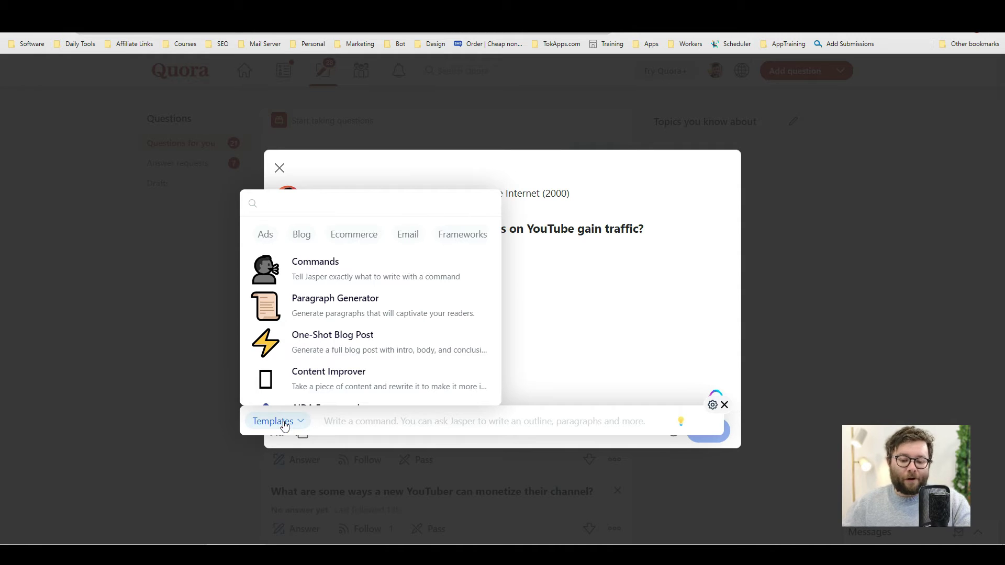
pyautogui.write('quora')
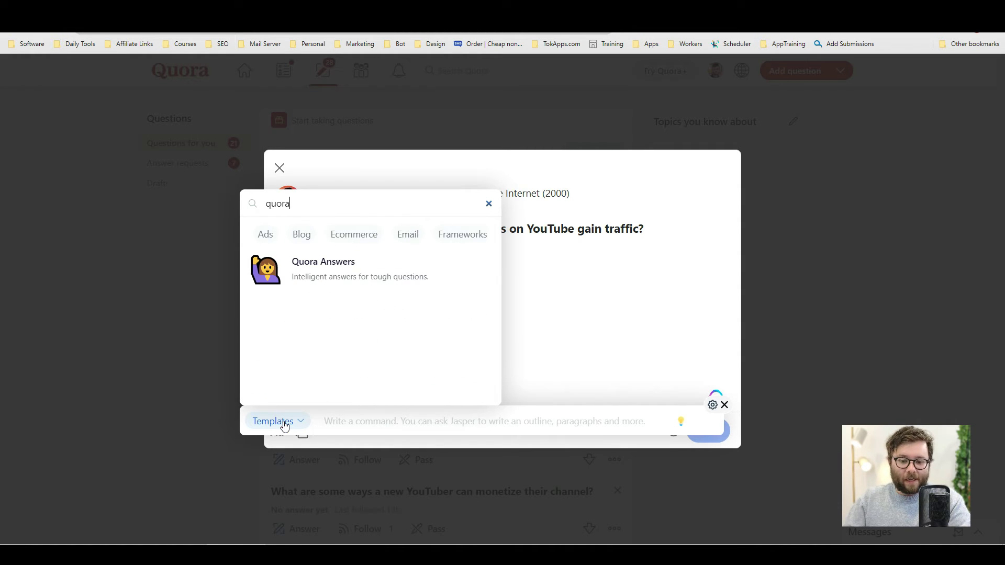
pyautogui.moveTo(362, 270)
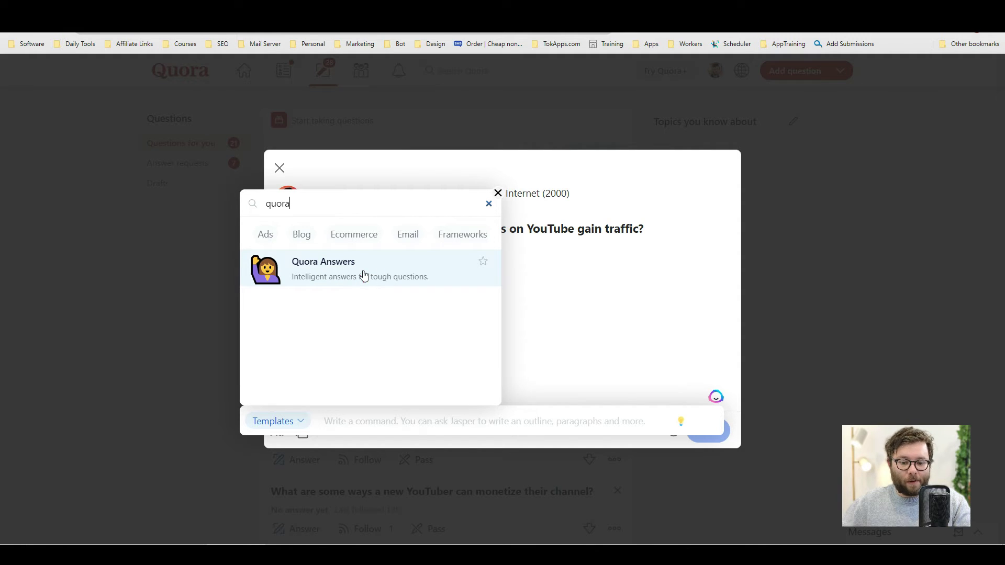
pyautogui.press('BackSpace')
pyautogui.press('BackSpace')
pyautogui.press('BackSpace')
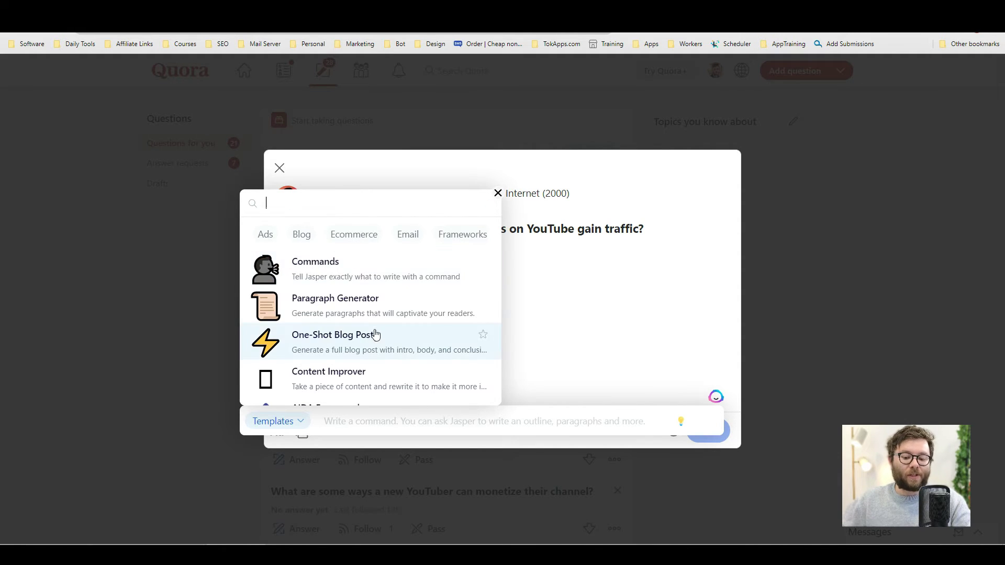
pyautogui.click(376, 333)
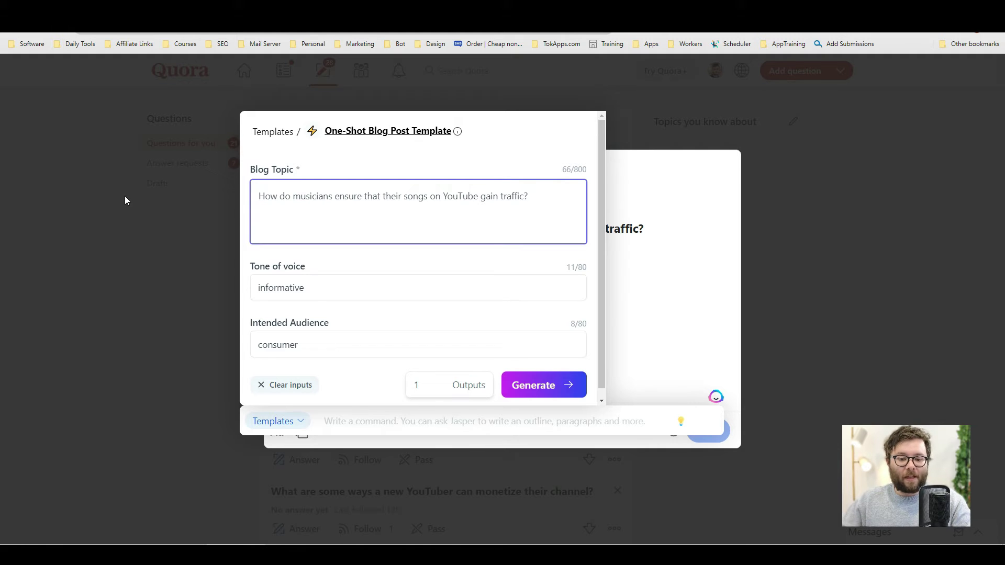
# Step: Generate the blog post text and insert it into the Quora answer
pyautogui.click(533, 386)
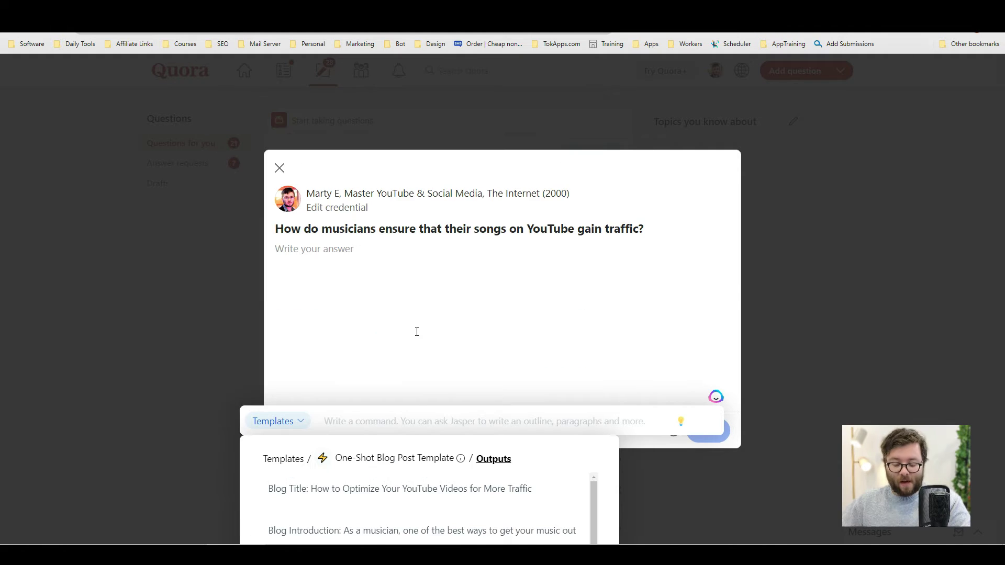
pyautogui.click(488, 371)
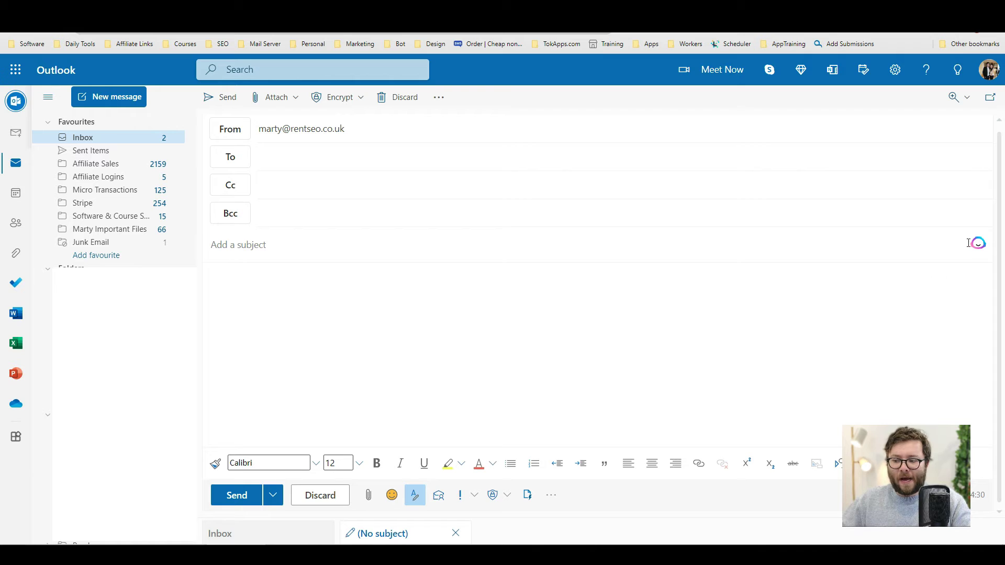
# Step: Request an exciting-news email subject line from Jasper for the new message
pyautogui.click(327, 253)
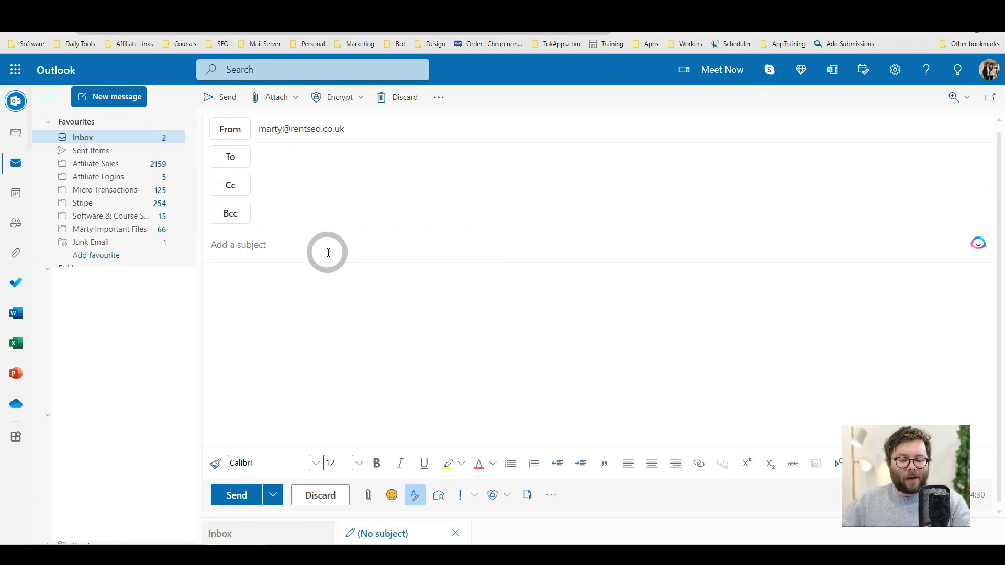
pyautogui.click(979, 245)
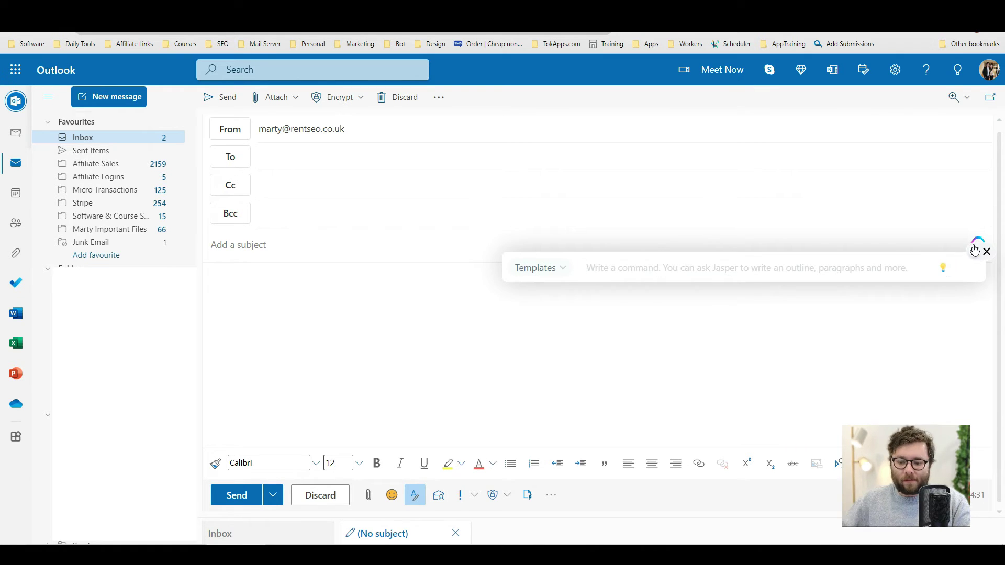
pyautogui.write('write a ')
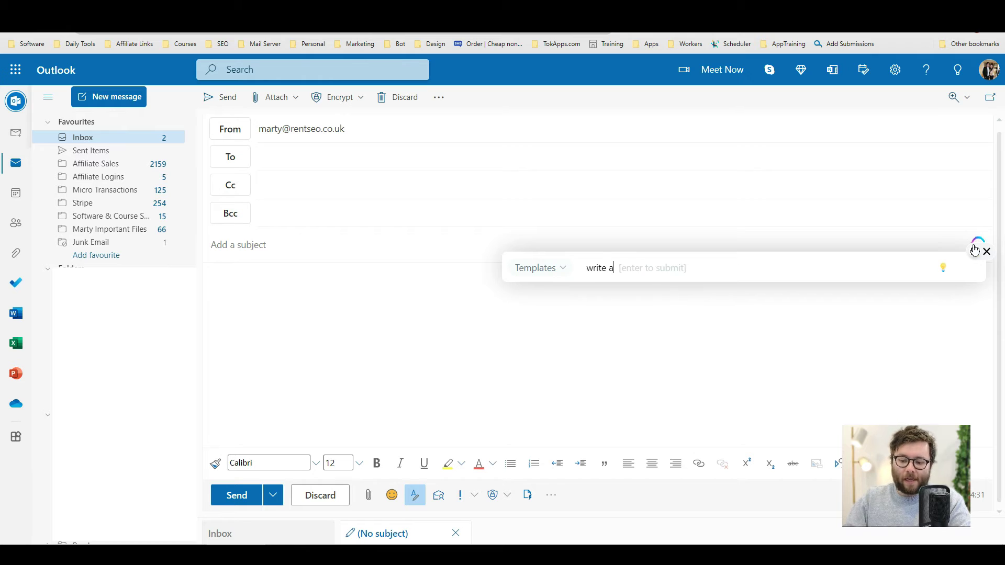
pyautogui.write('subje')
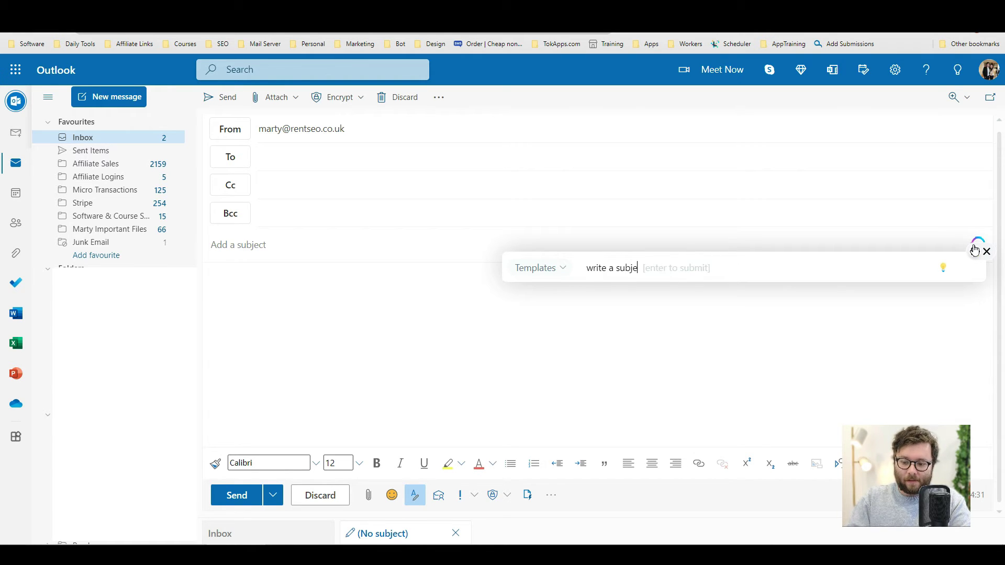
pyautogui.write('ct line ab')
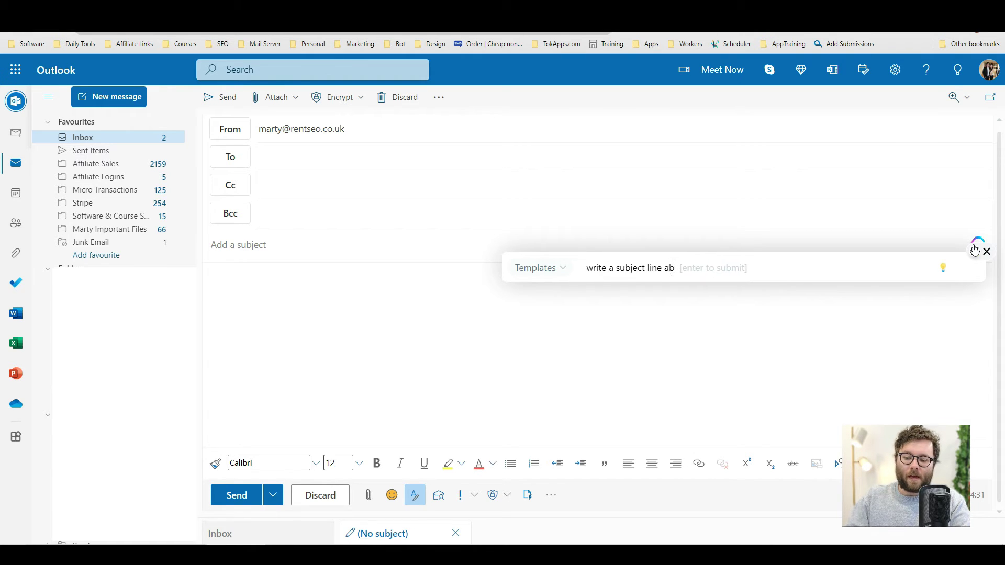
pyautogui.write('out some exciti')
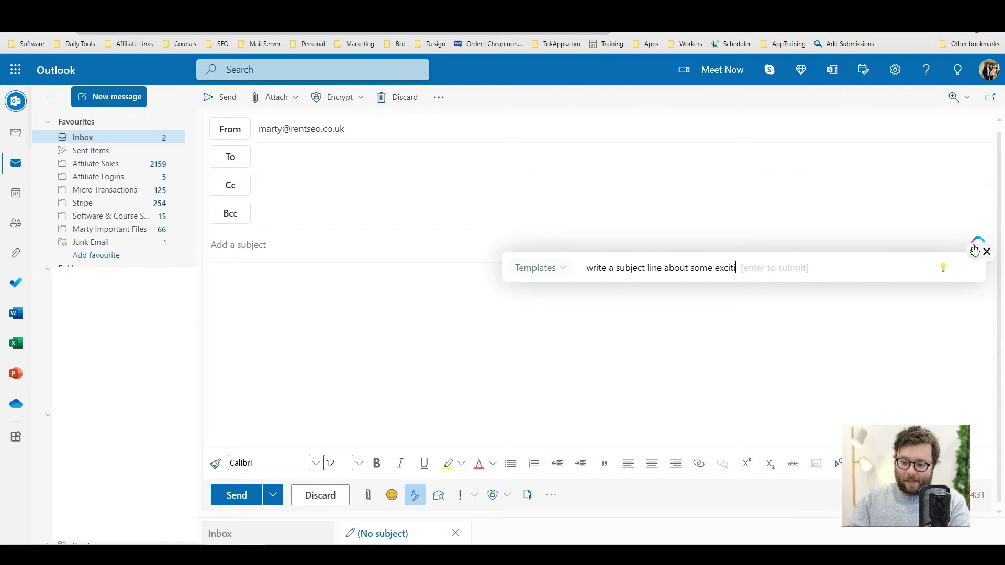
pyautogui.write('ng news')
pyautogui.press('Return')
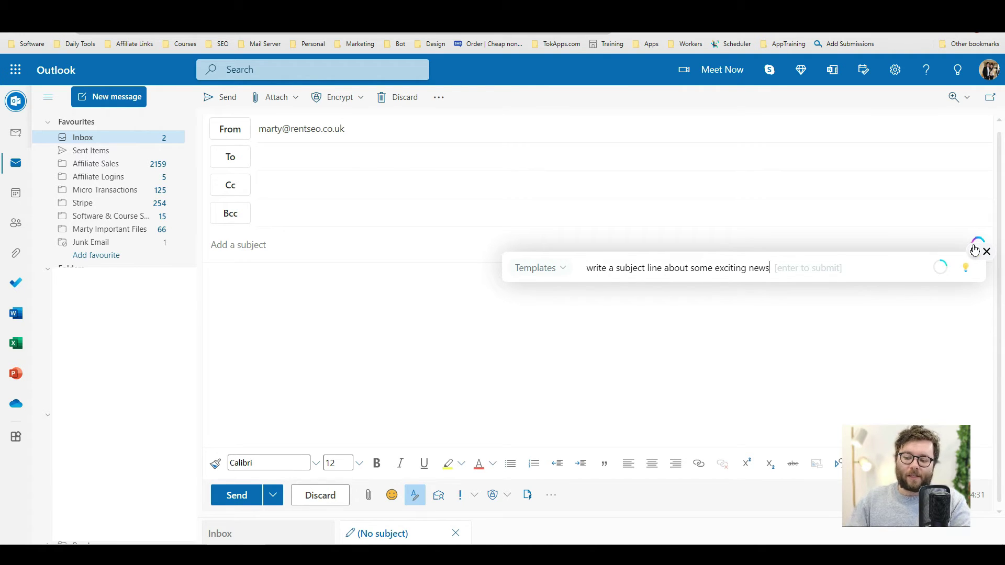
# Step: Copy 'NASA Announces Plans to Send Humans to Mars' into the email subject
pyautogui.tripleClick(710, 312)
pyautogui.hotkey('ctrl', 'c')
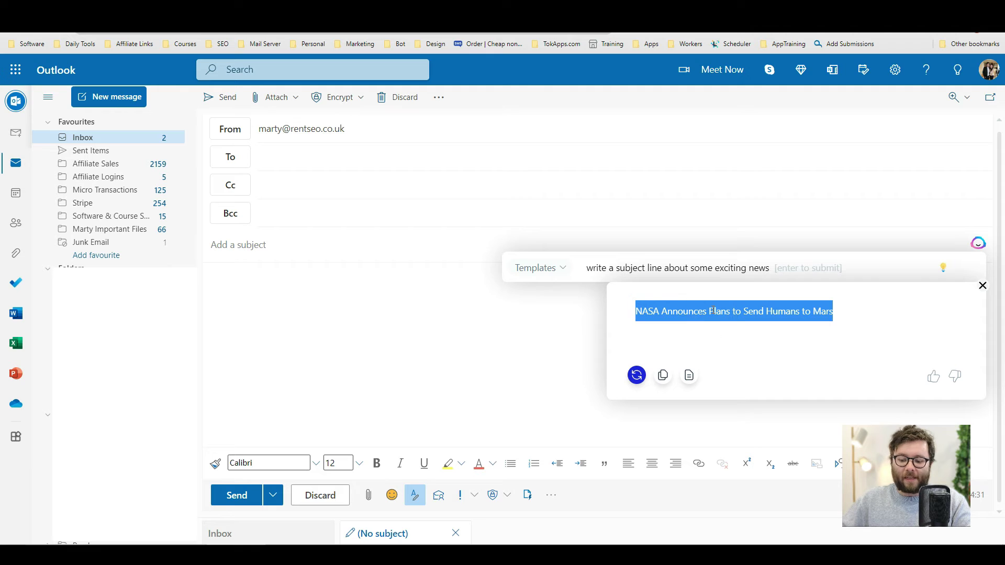
pyautogui.click(320, 250)
pyautogui.hotkey('ctrl', 'v')
pyautogui.click(384, 334)
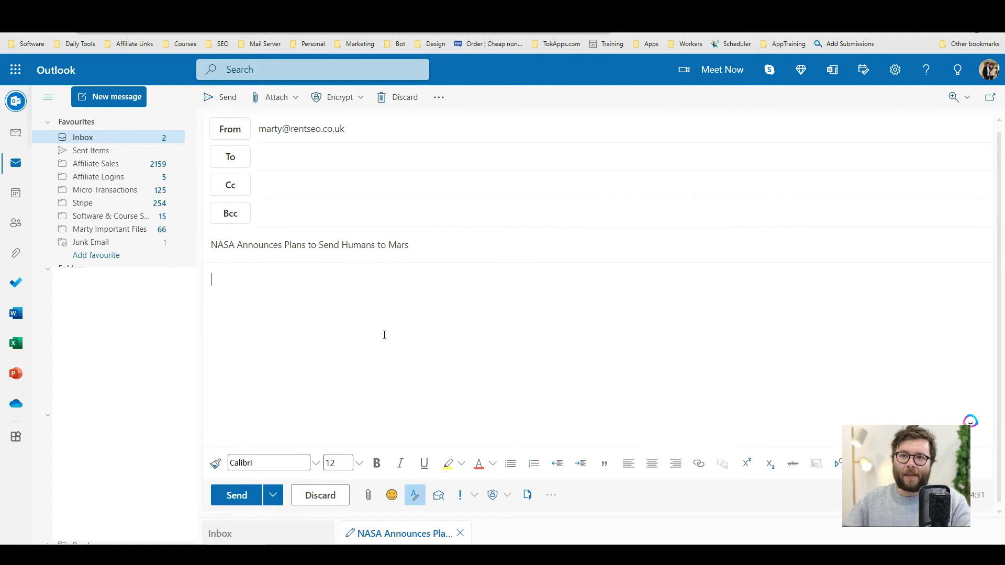
# Step: Choose Jasper's AIDA Framework template with the NASA Mars subject as product description
pyautogui.click(971, 422)
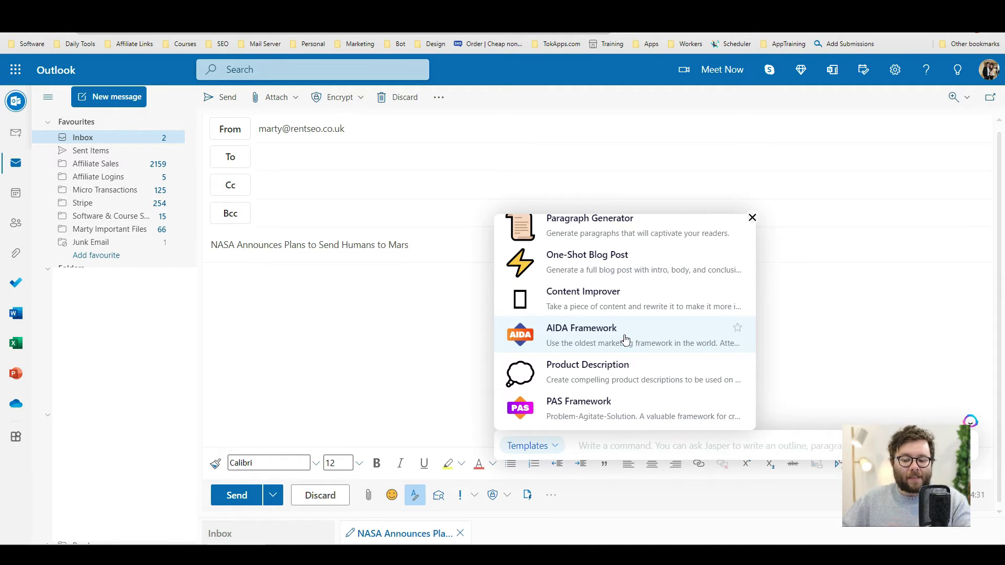
pyautogui.click(580, 342)
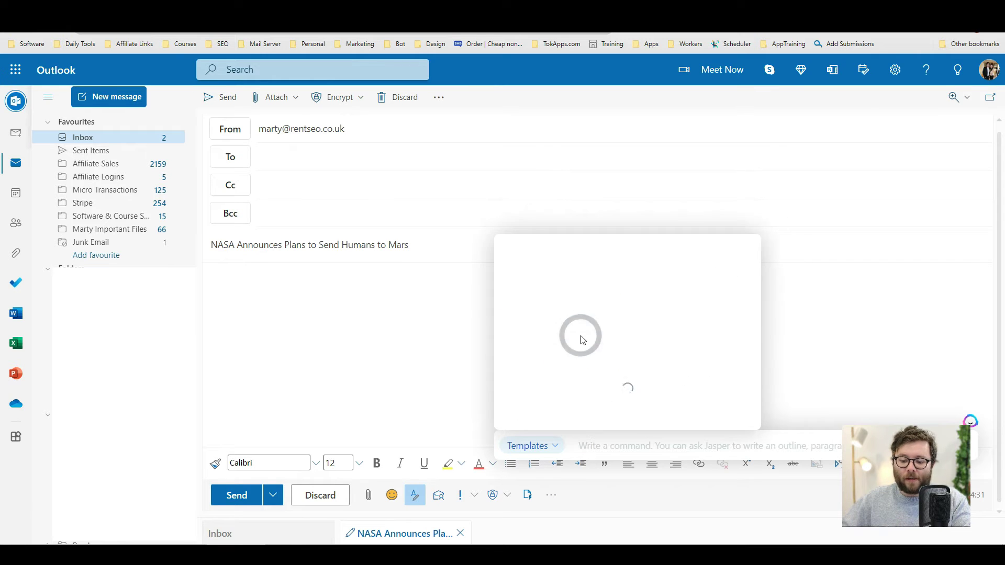
pyautogui.click(566, 301)
pyautogui.hotkey('ctrl', 'v')
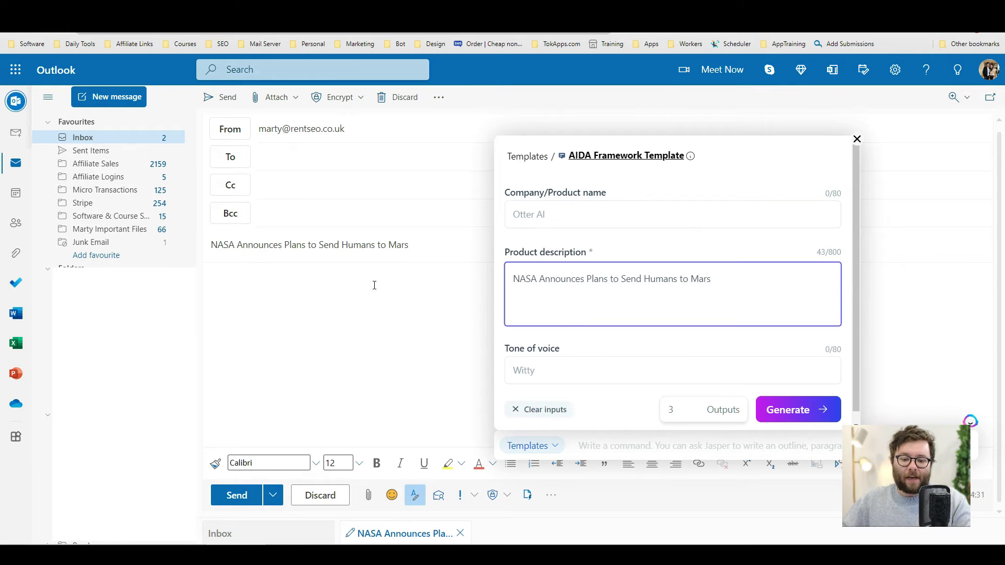
# Step: Generate the AIDA copy about NASA's Mars plans and insert it into the email body
pyautogui.click(787, 410)
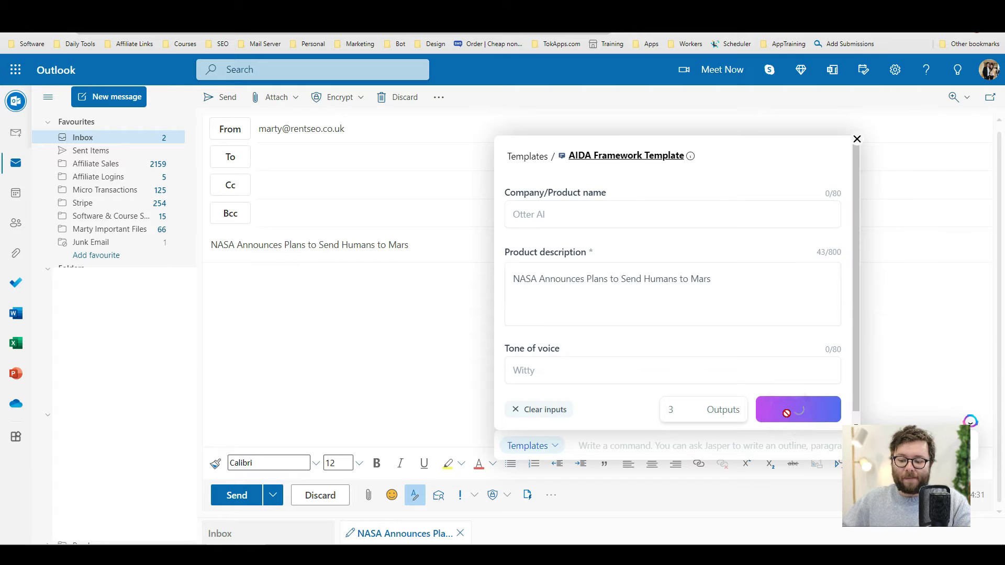
pyautogui.click(366, 359)
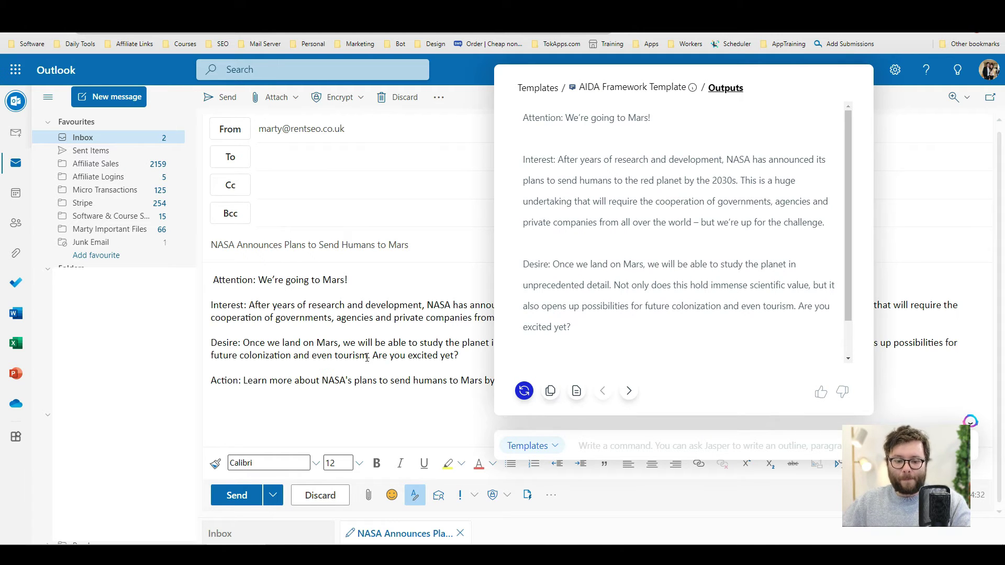
pyautogui.click(870, 68)
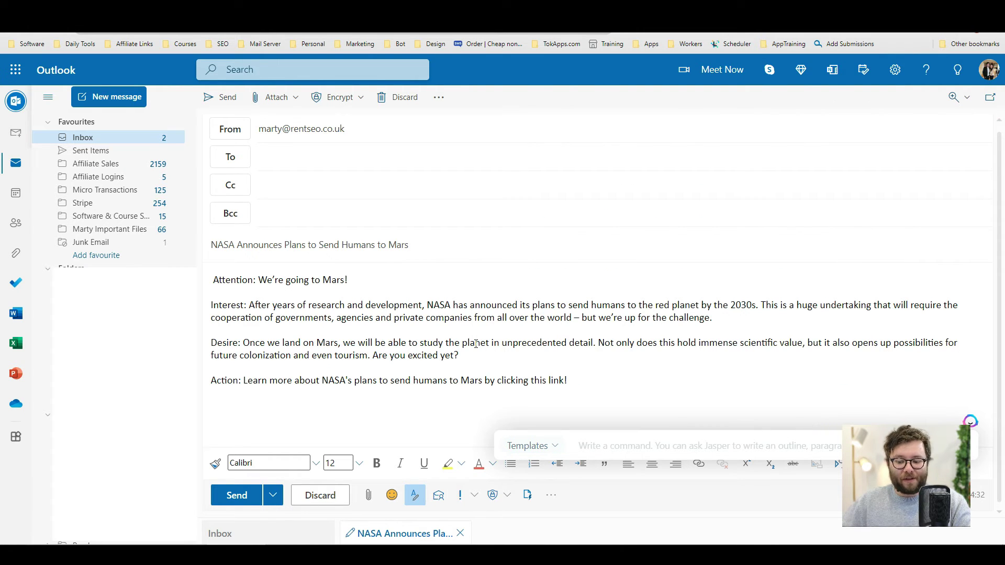